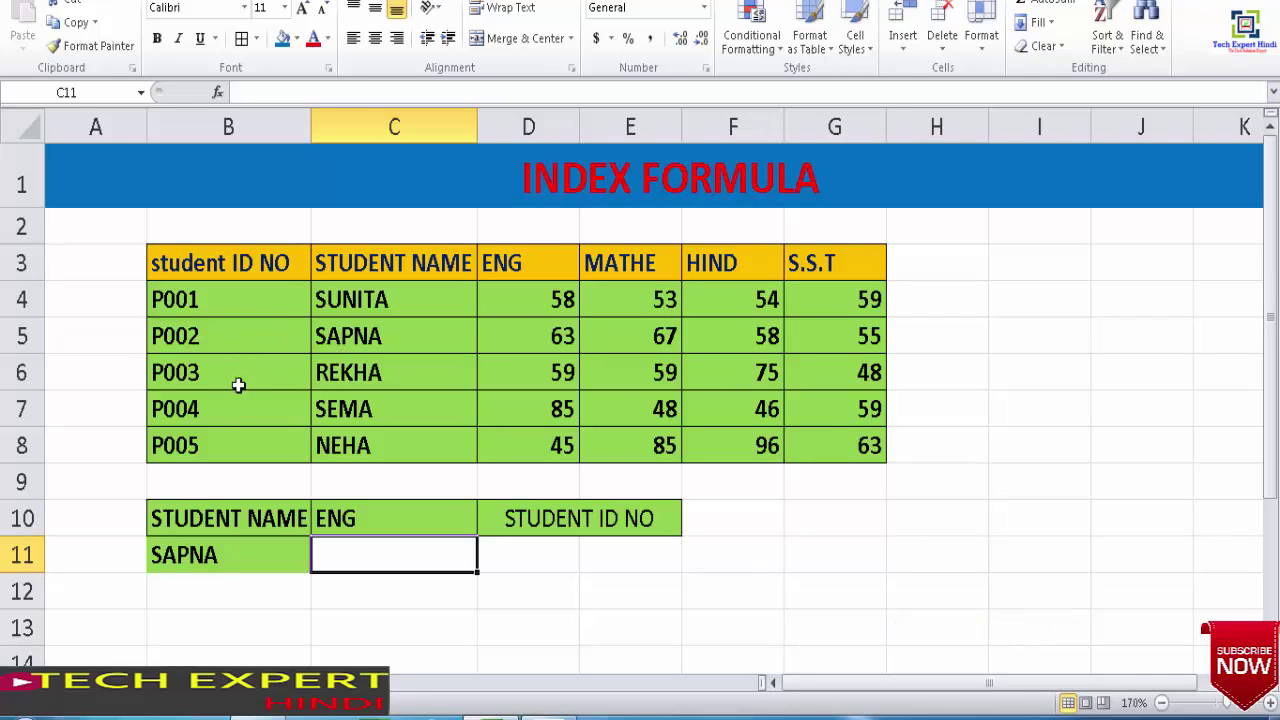
Step: Dismiss the colour-scheme prompt and enter =VLOOKUP(B11,C3:G8,2,0) in C11 so it returns 63
click(866, 105)
text(=)
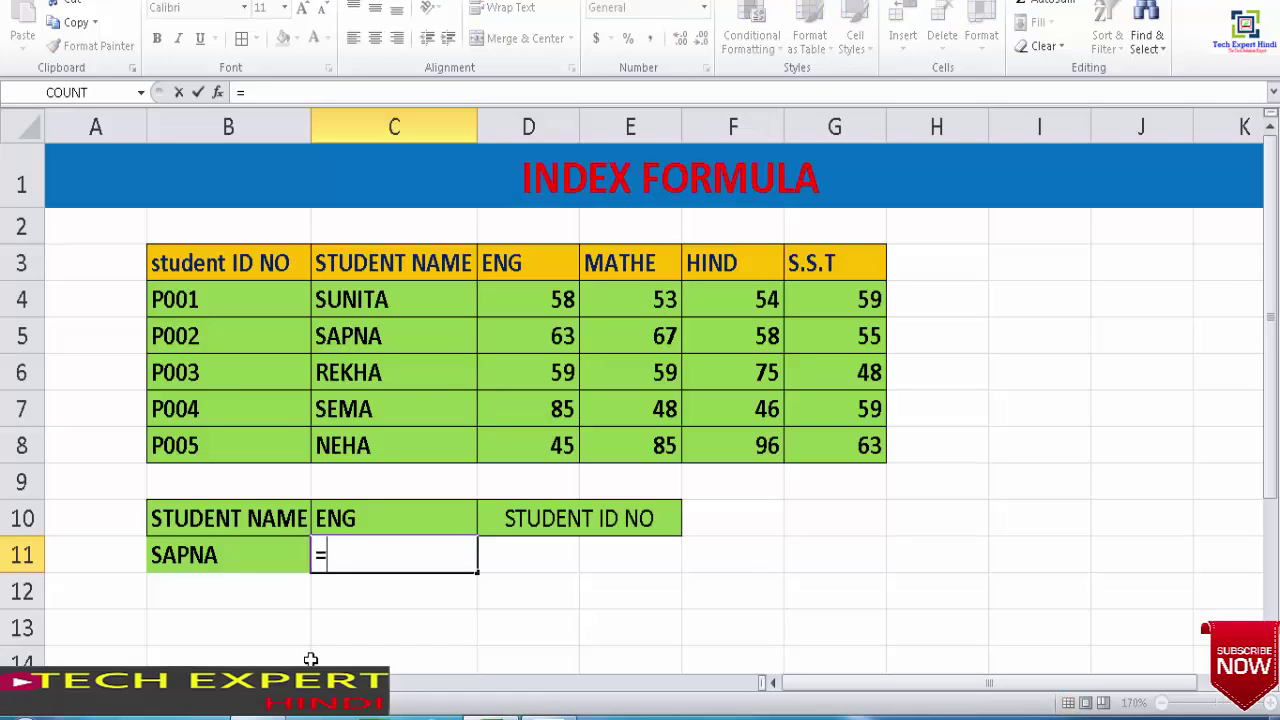
text(VLO)
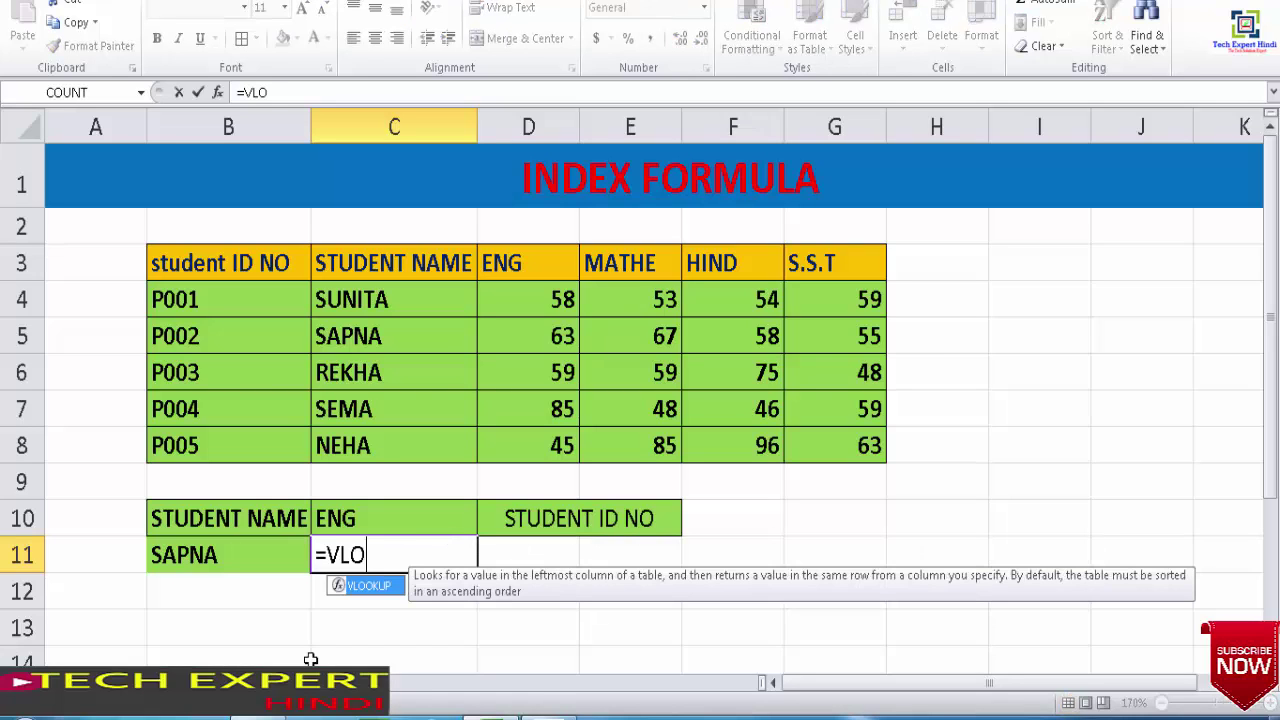
text(OKU)
text(P)
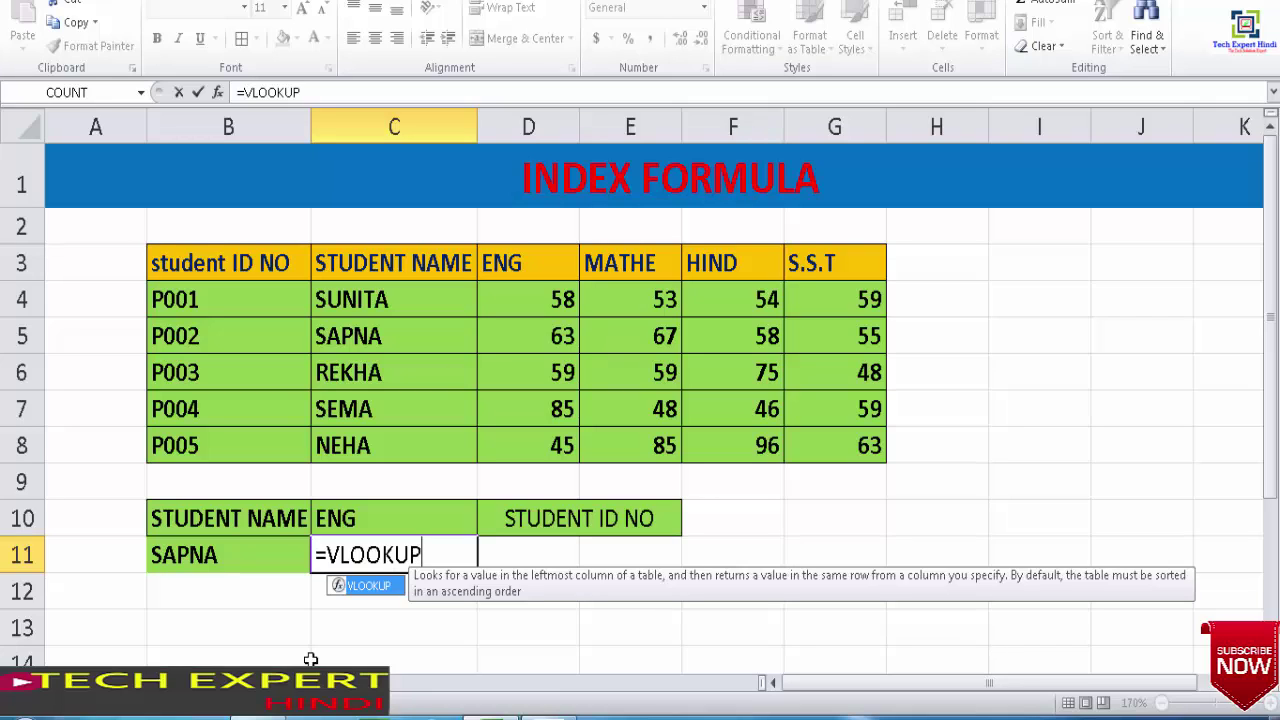
text(()
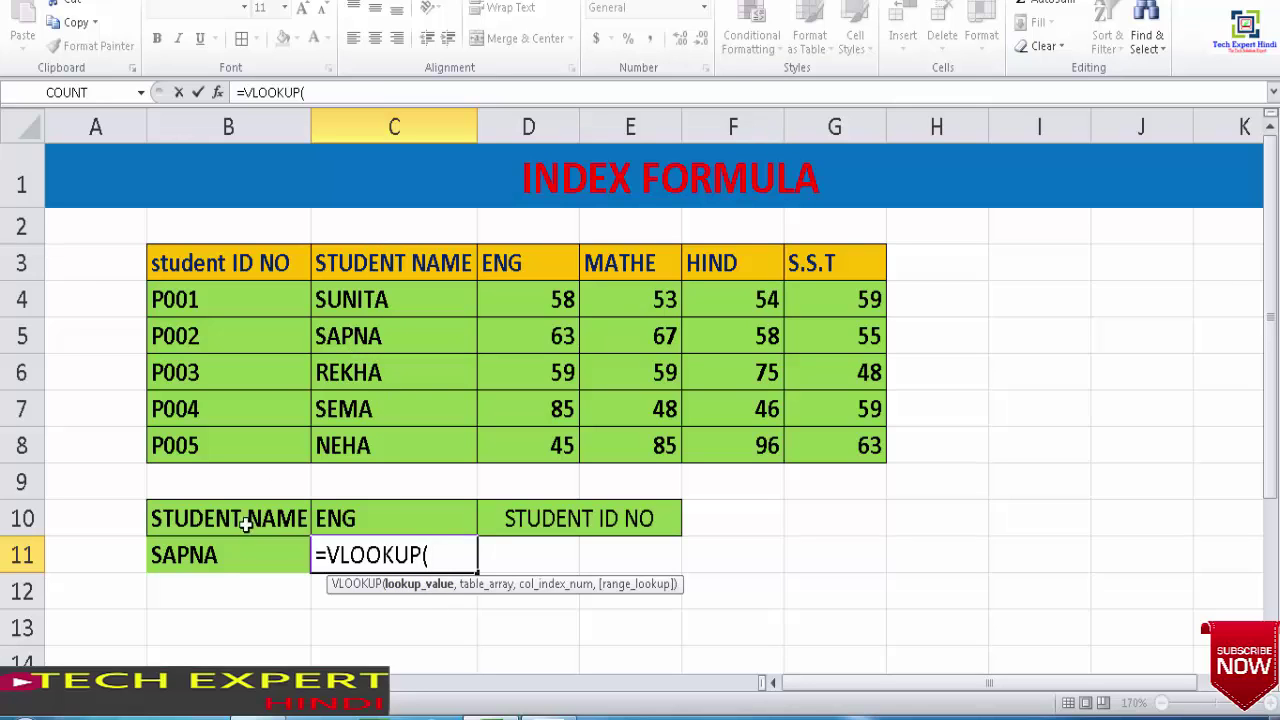
click(216, 557)
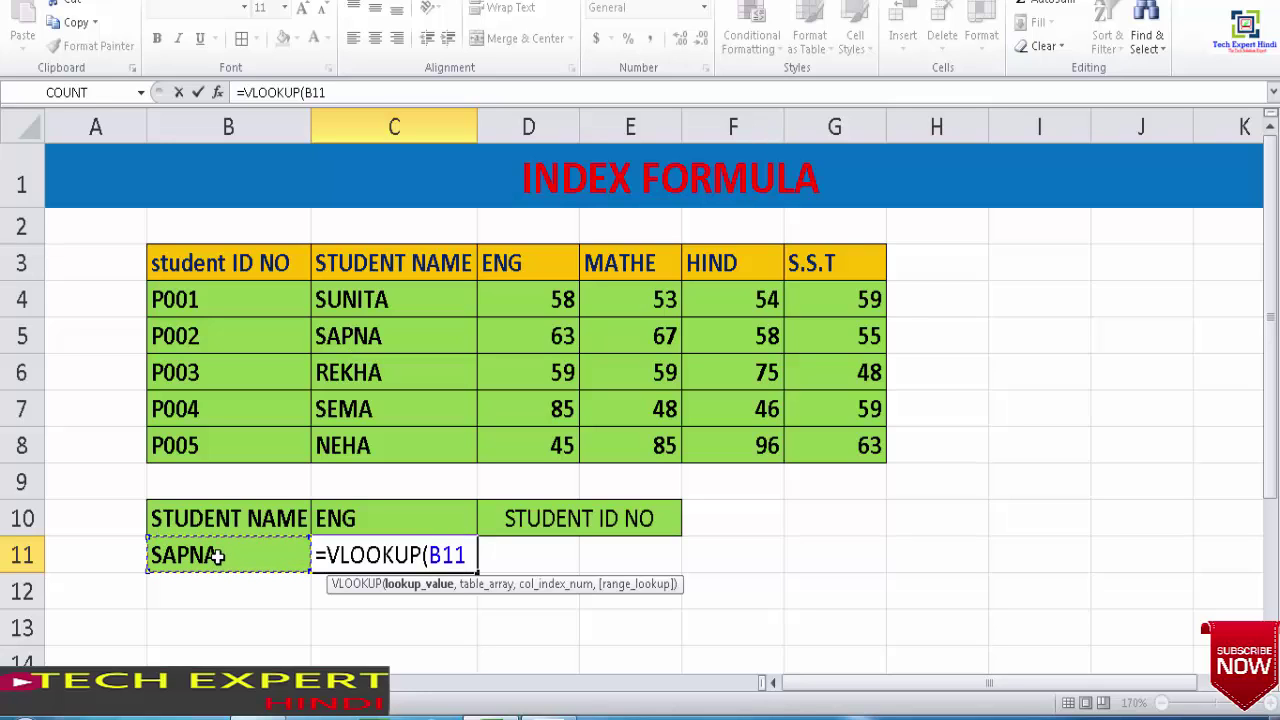
text(,)
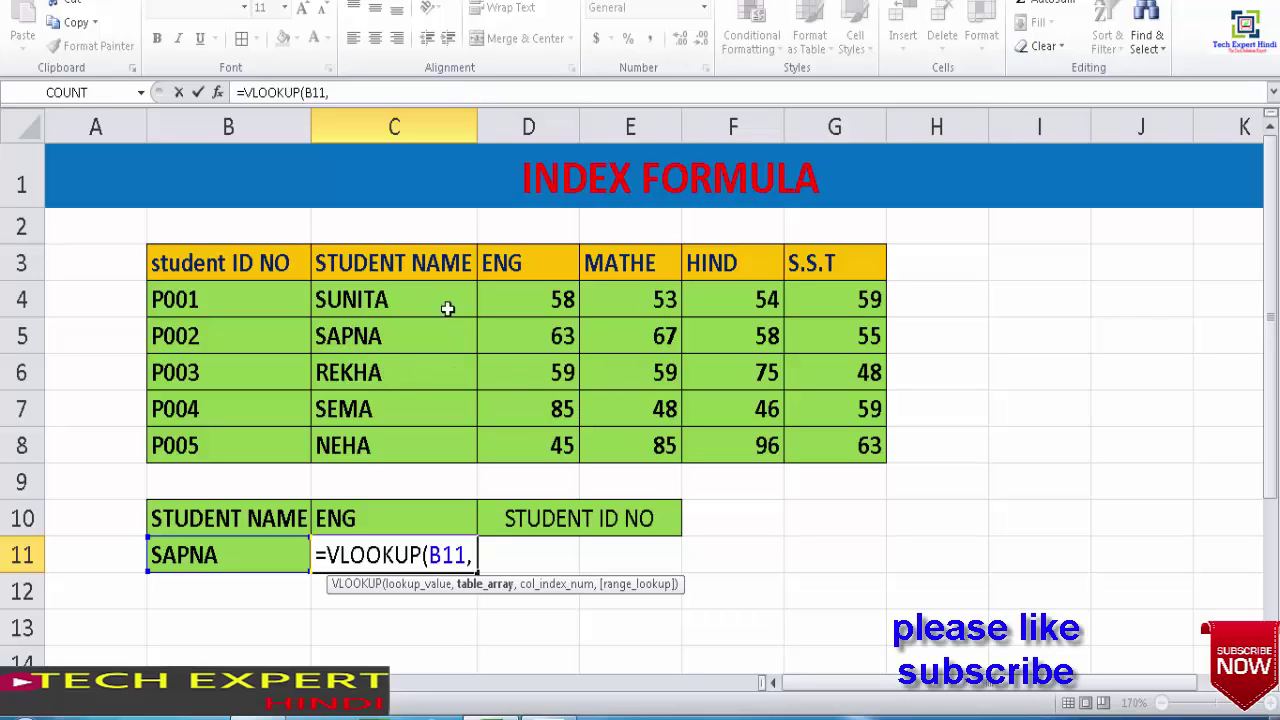
mouse_move(324, 252)
mouse_down()
mouse_move(802, 408)
mouse_move(812, 435)
mouse_up()
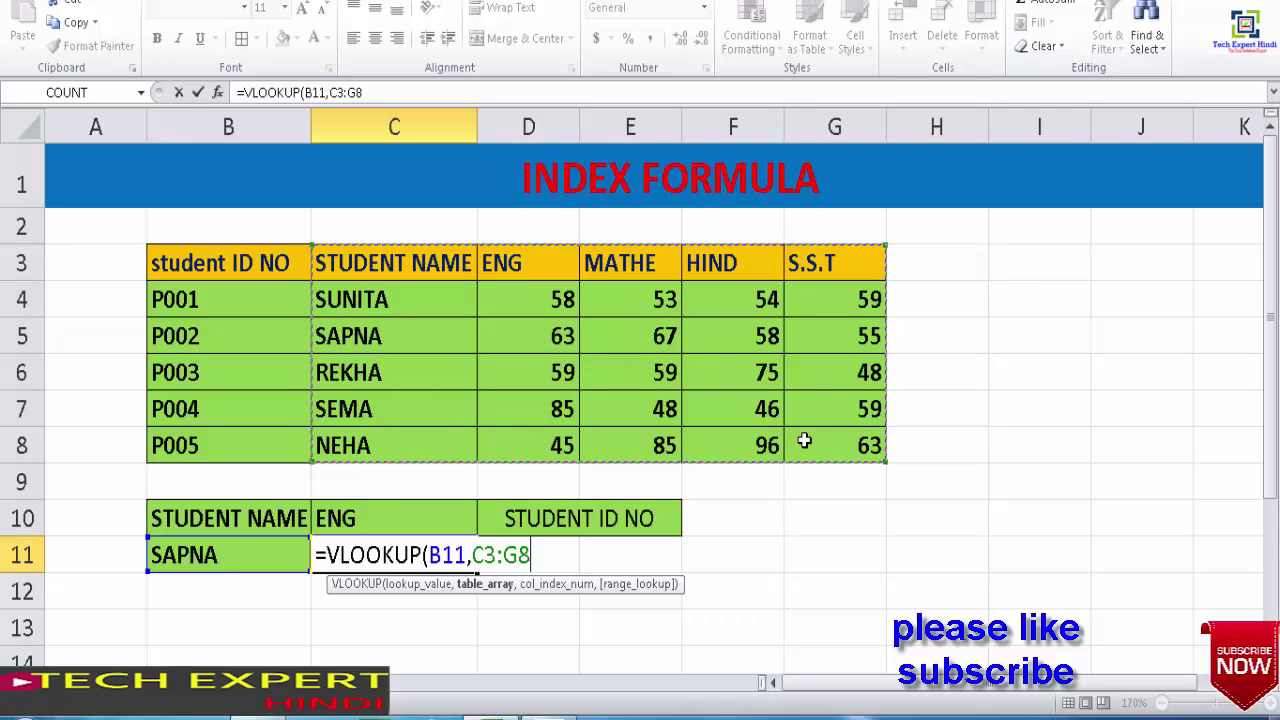
text(,)
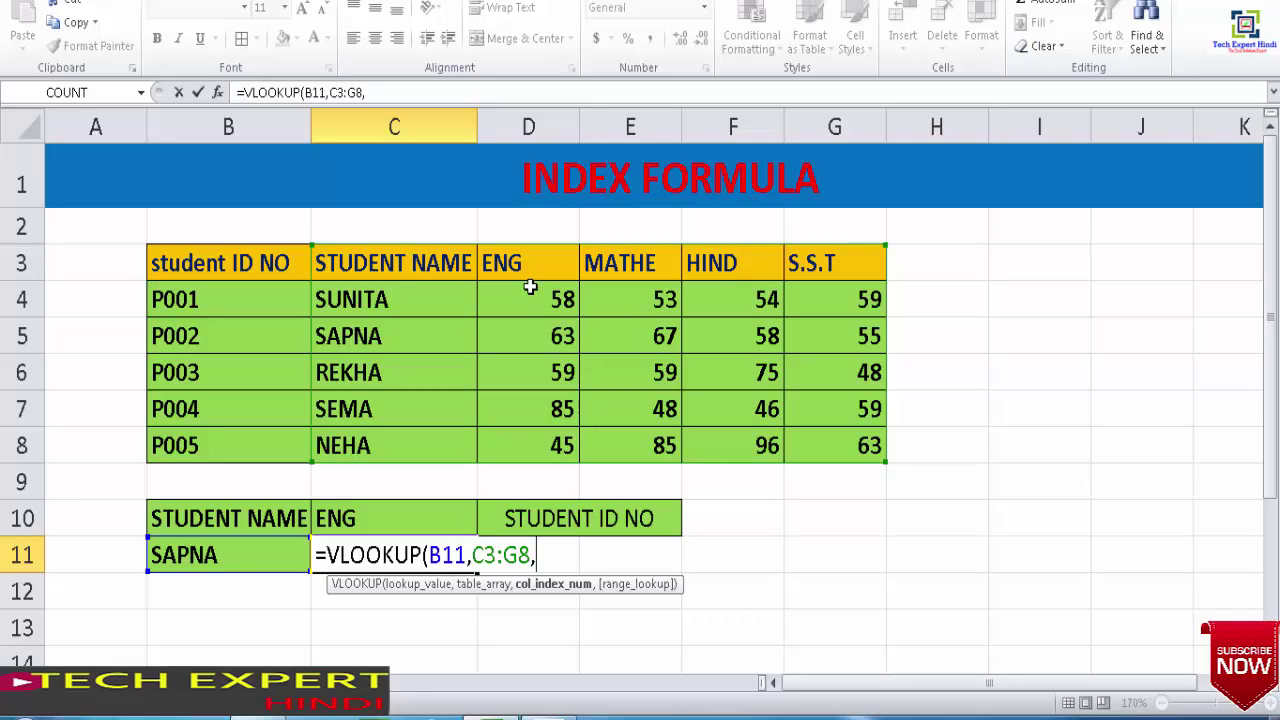
text(2)
text(,)
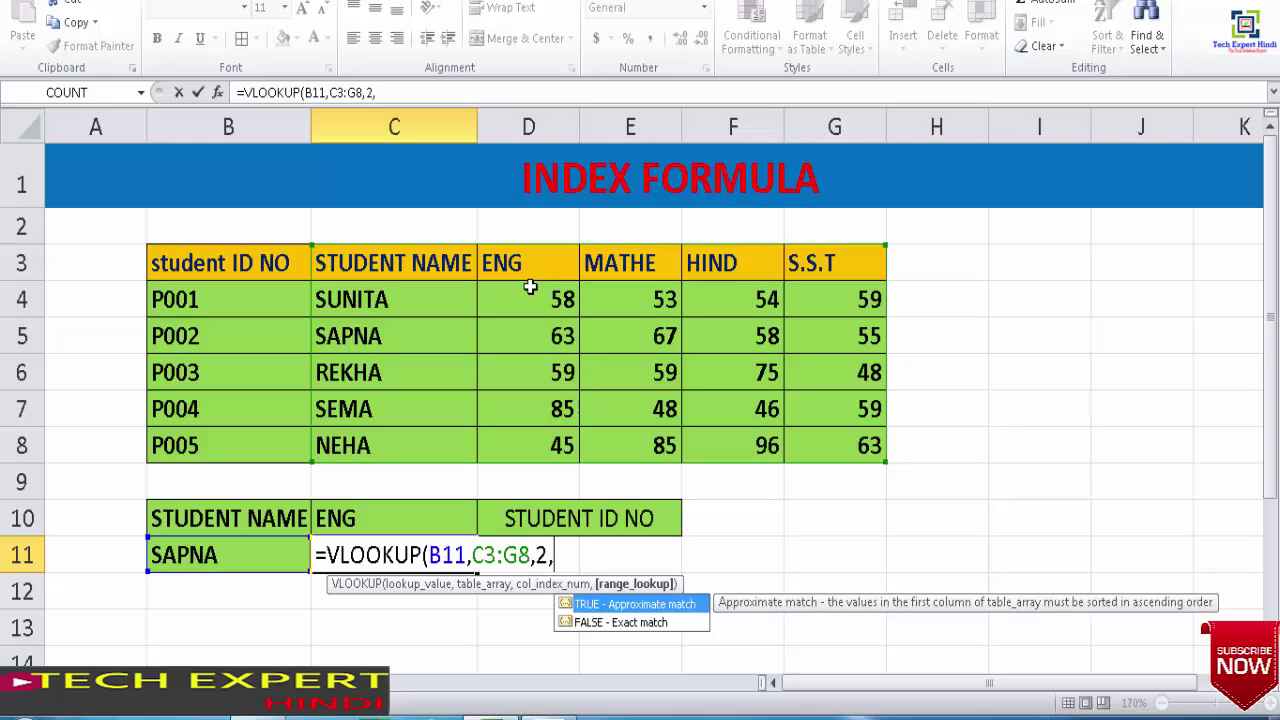
text(0)
text())
key(Return)
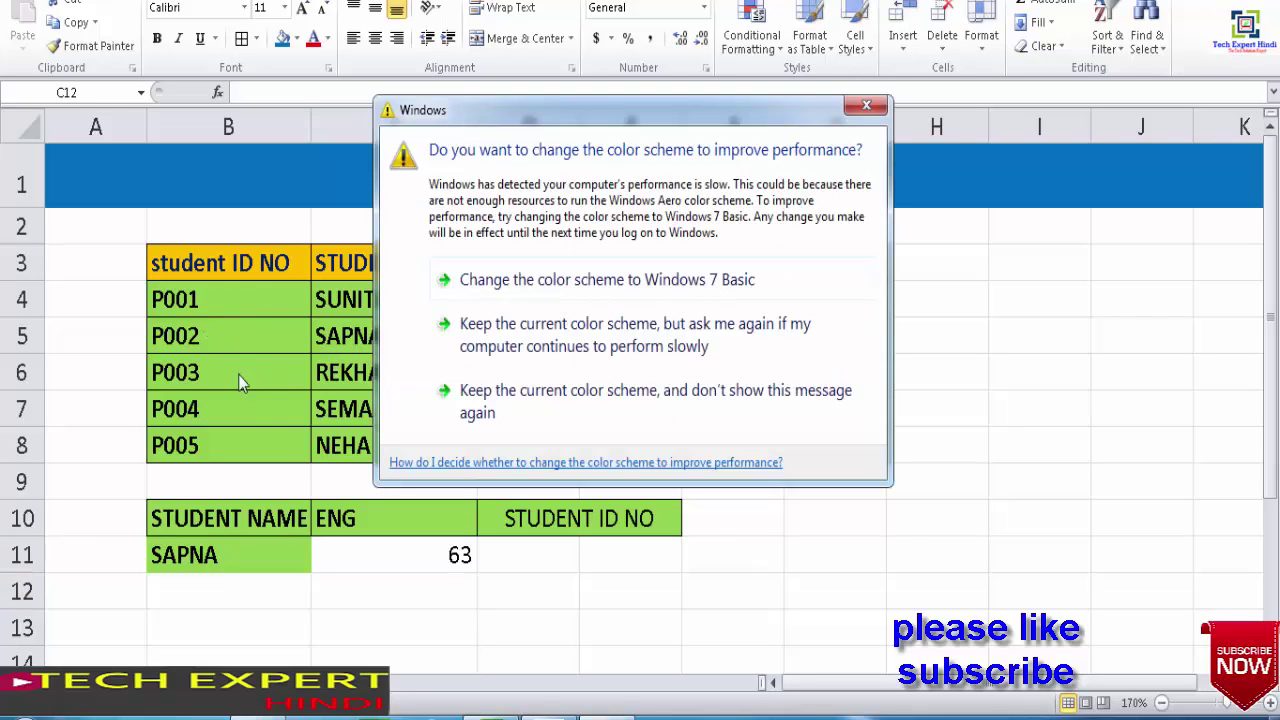
click(848, 108)
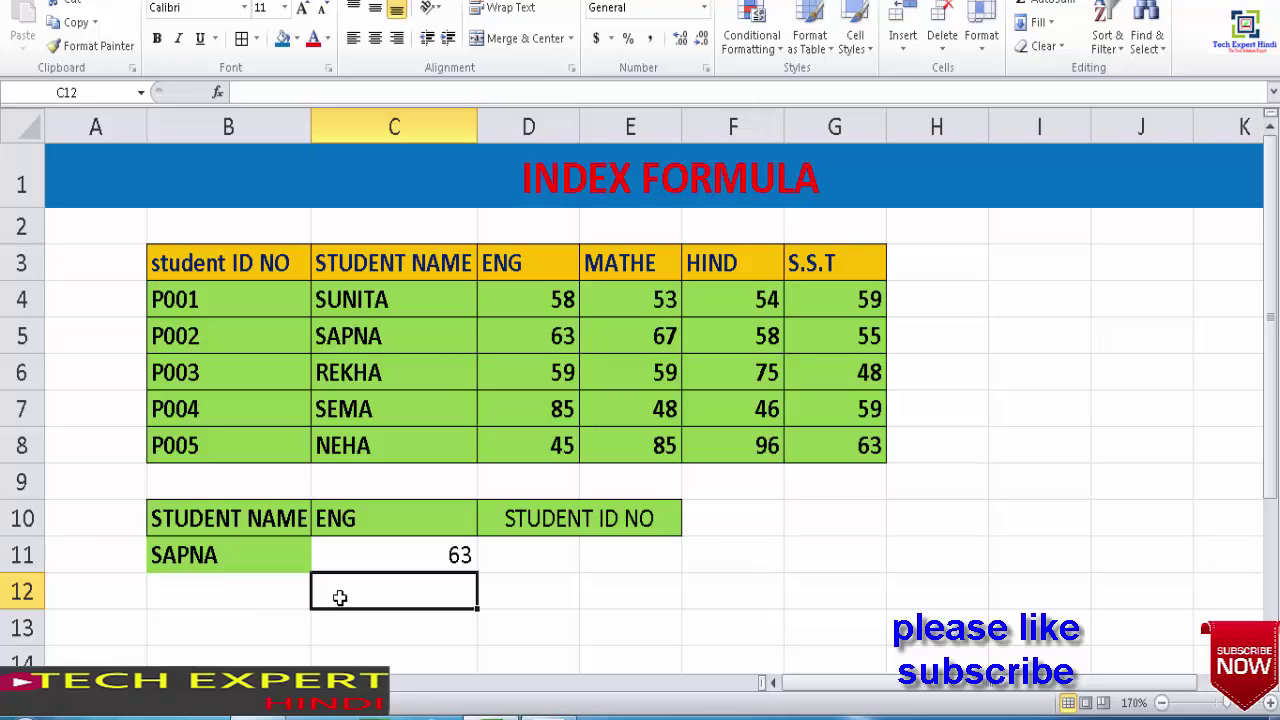
Step: Enter =VLOOKUP(B11,B3:G8,1,0) in C12, correcting the range from C3:G8 to B3:G8
text(=)
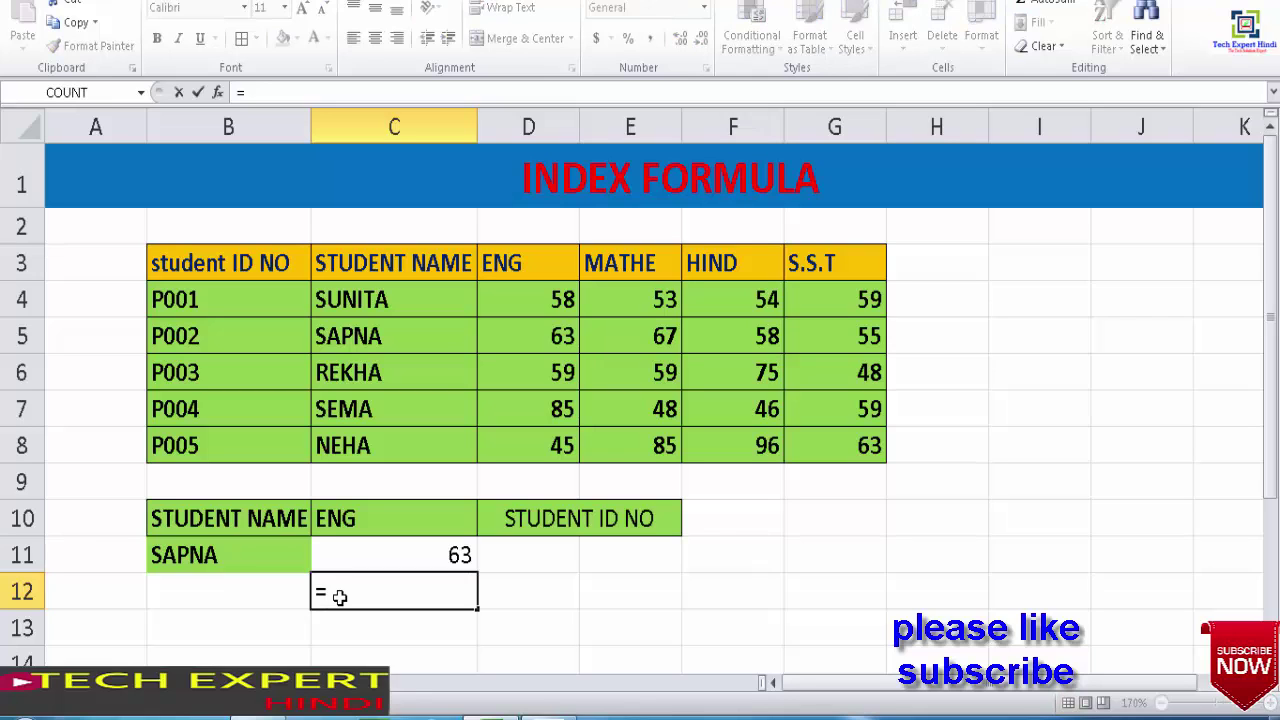
text(VLOO)
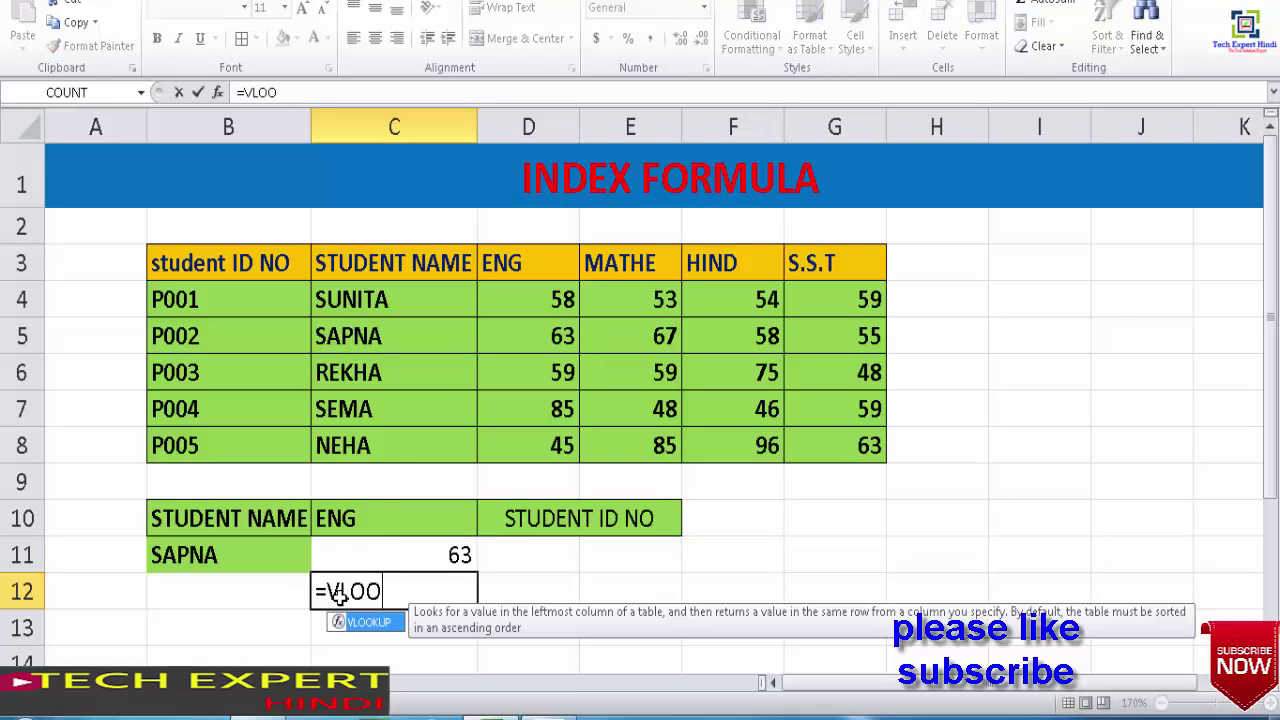
text(KU)
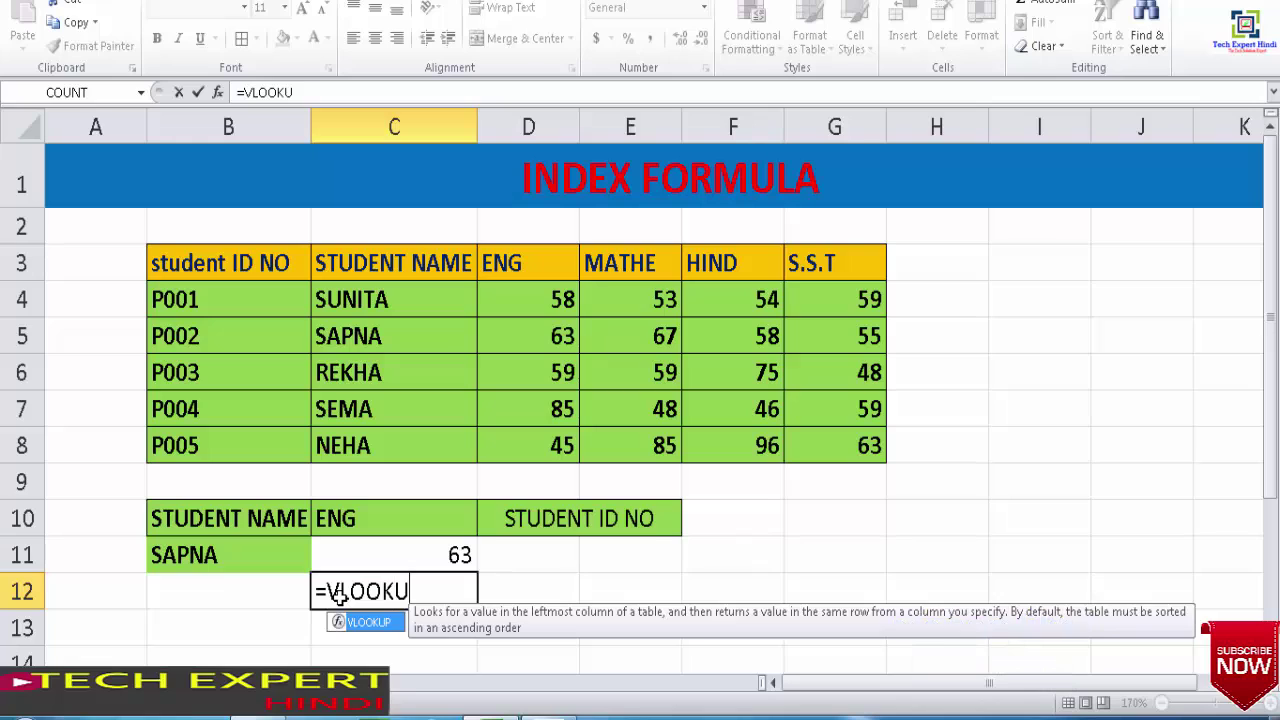
text(P)
text(()
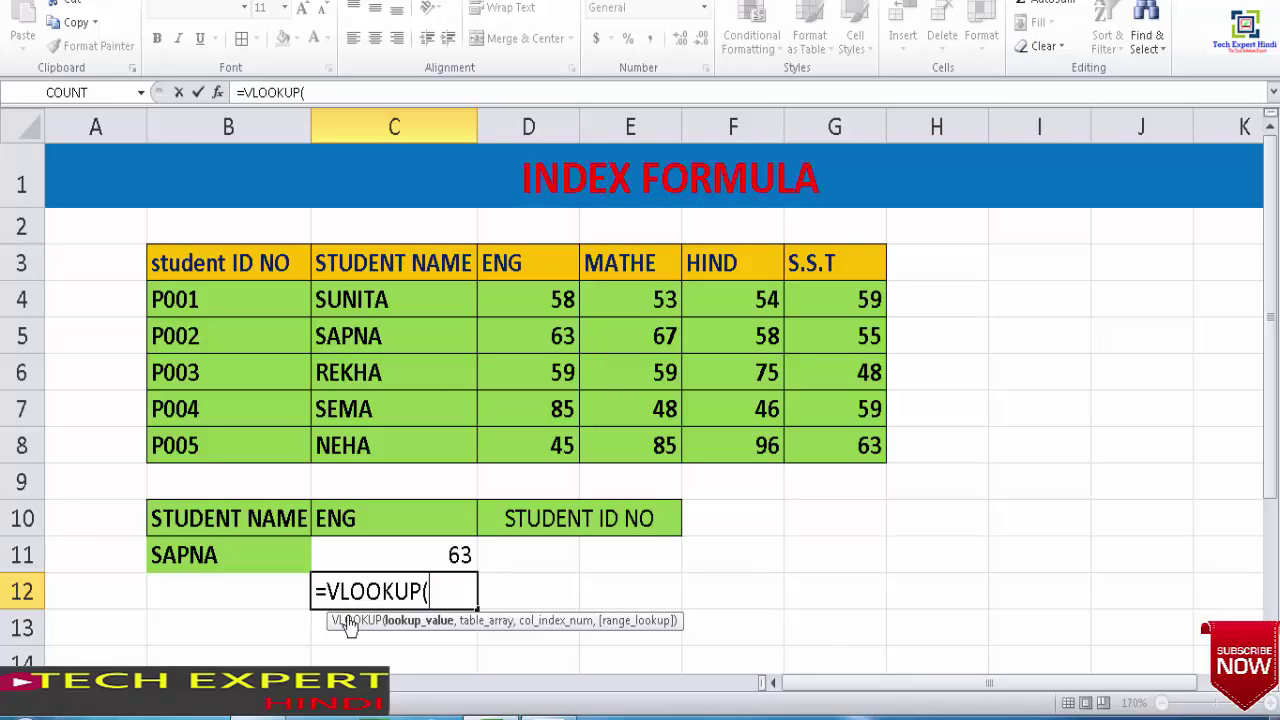
click(194, 562)
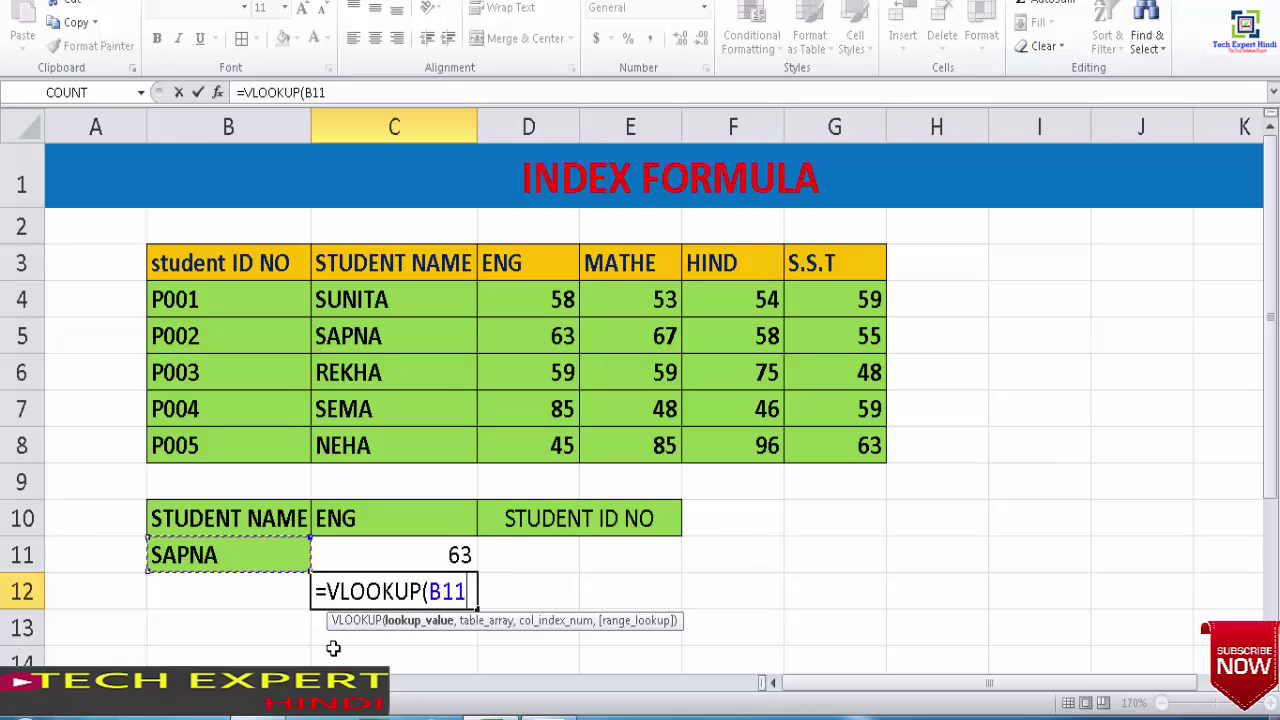
text(,)
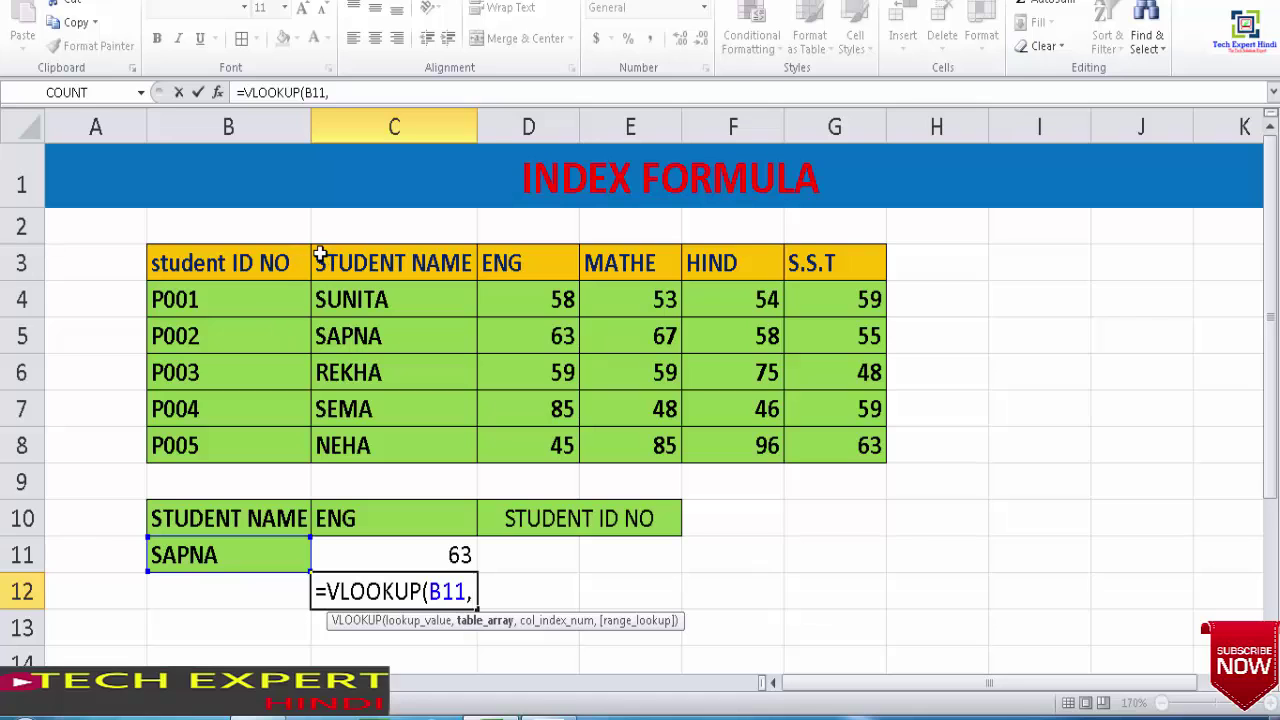
drag(319, 256, 813, 437)
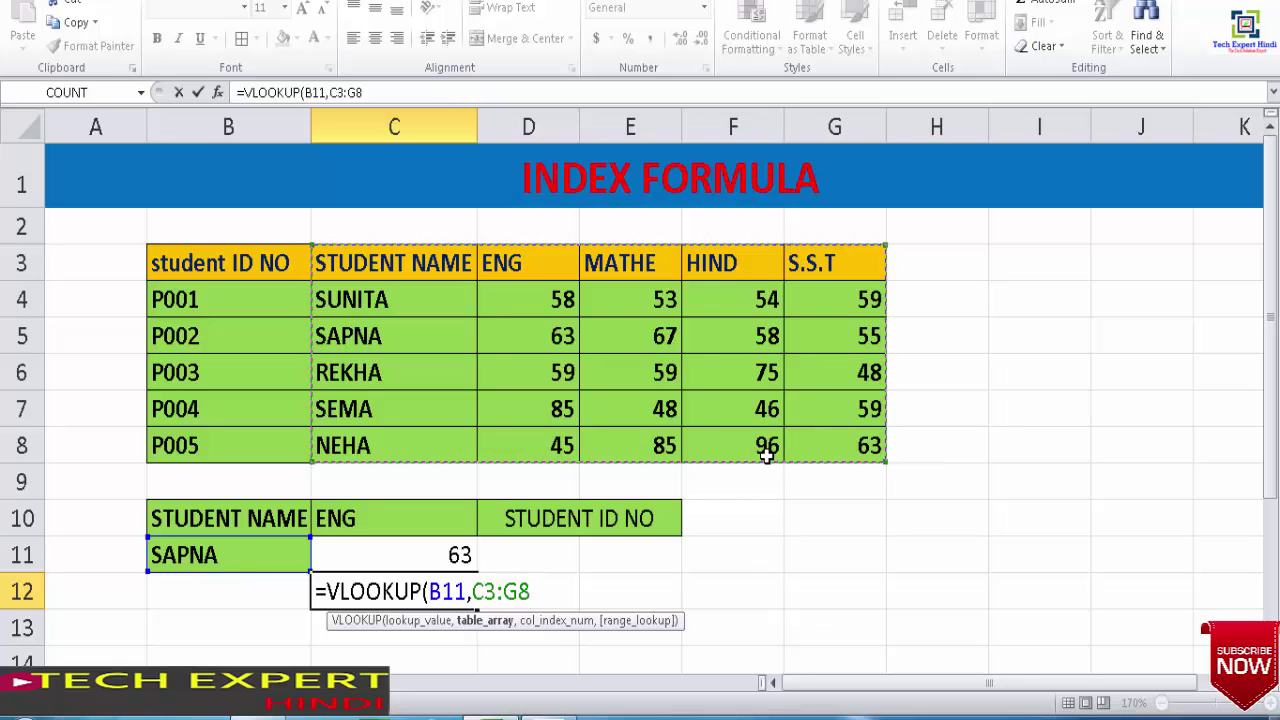
text(,)
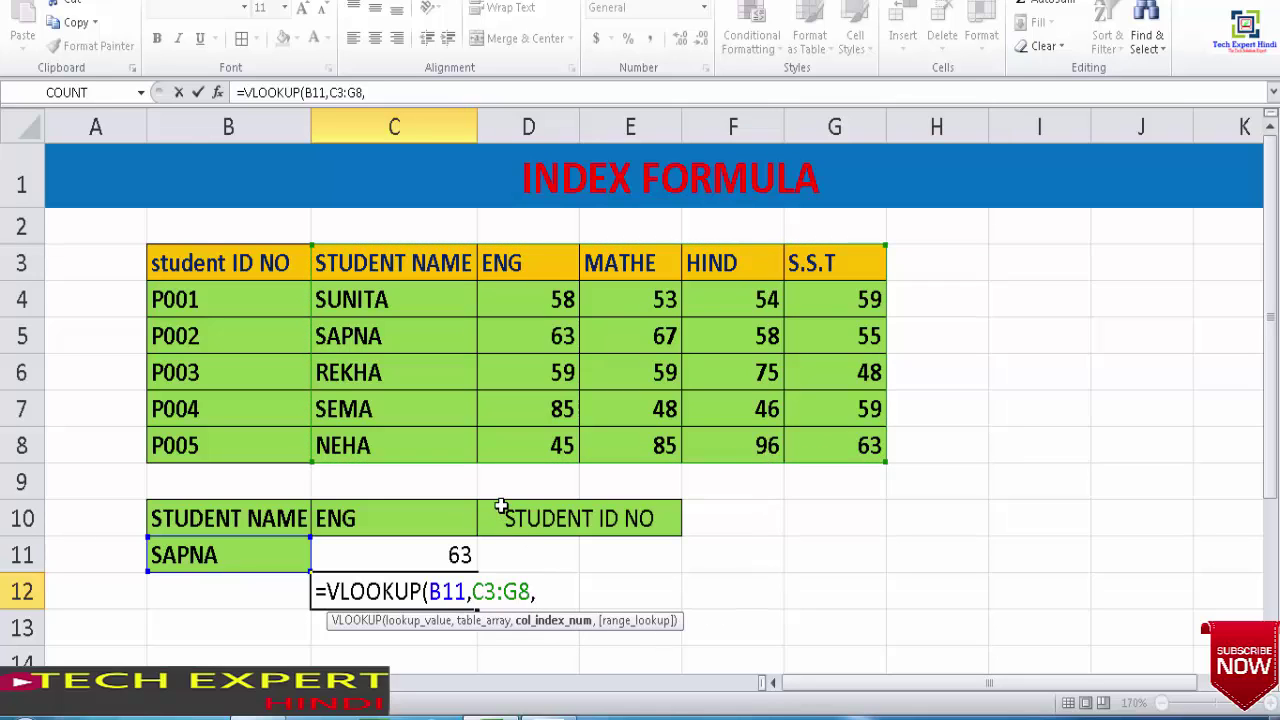
key(BackSpace)
key(BackSpace)
key(BackSpace)
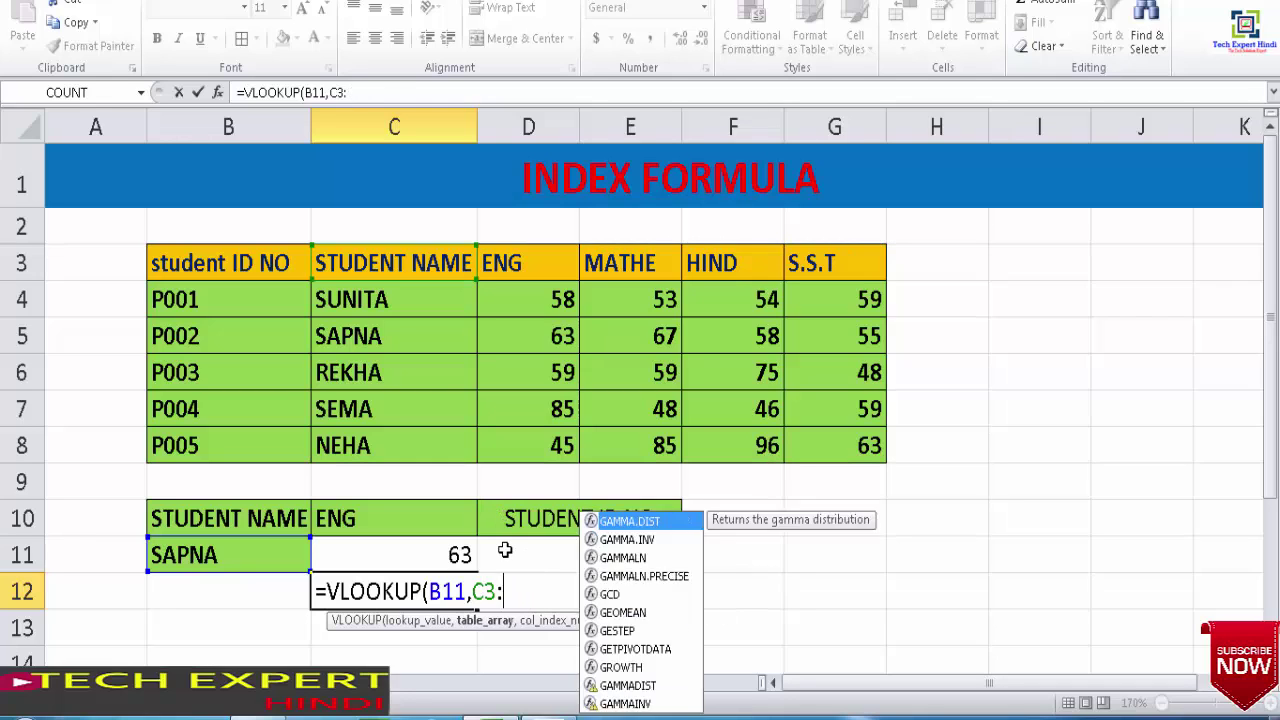
key(BackSpace)
key(BackSpace)
key(BackSpace)
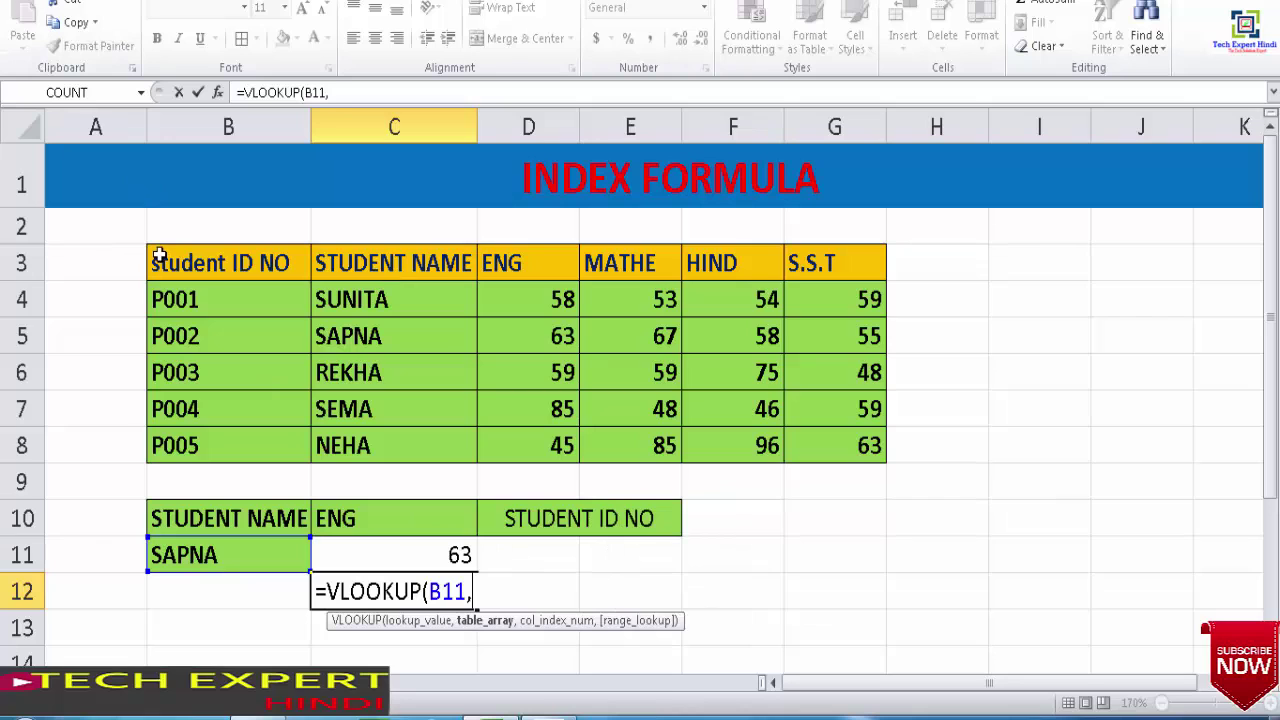
drag(158, 257, 832, 456)
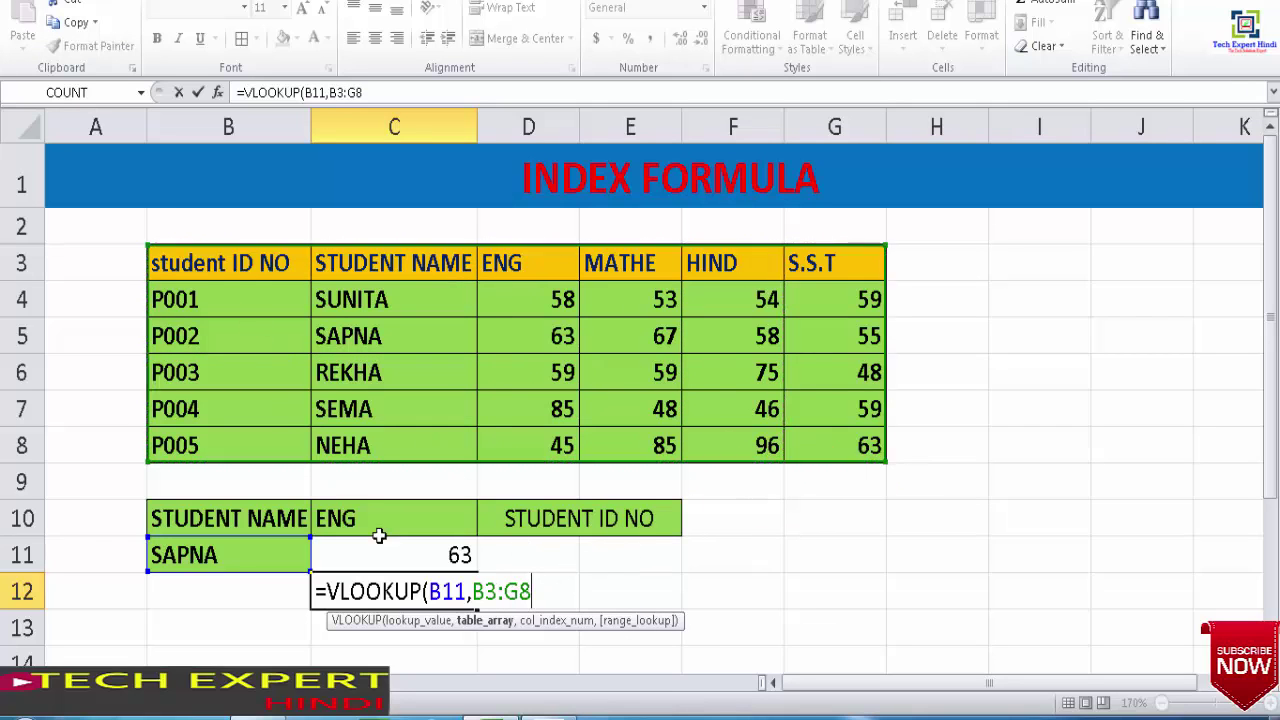
text(,)
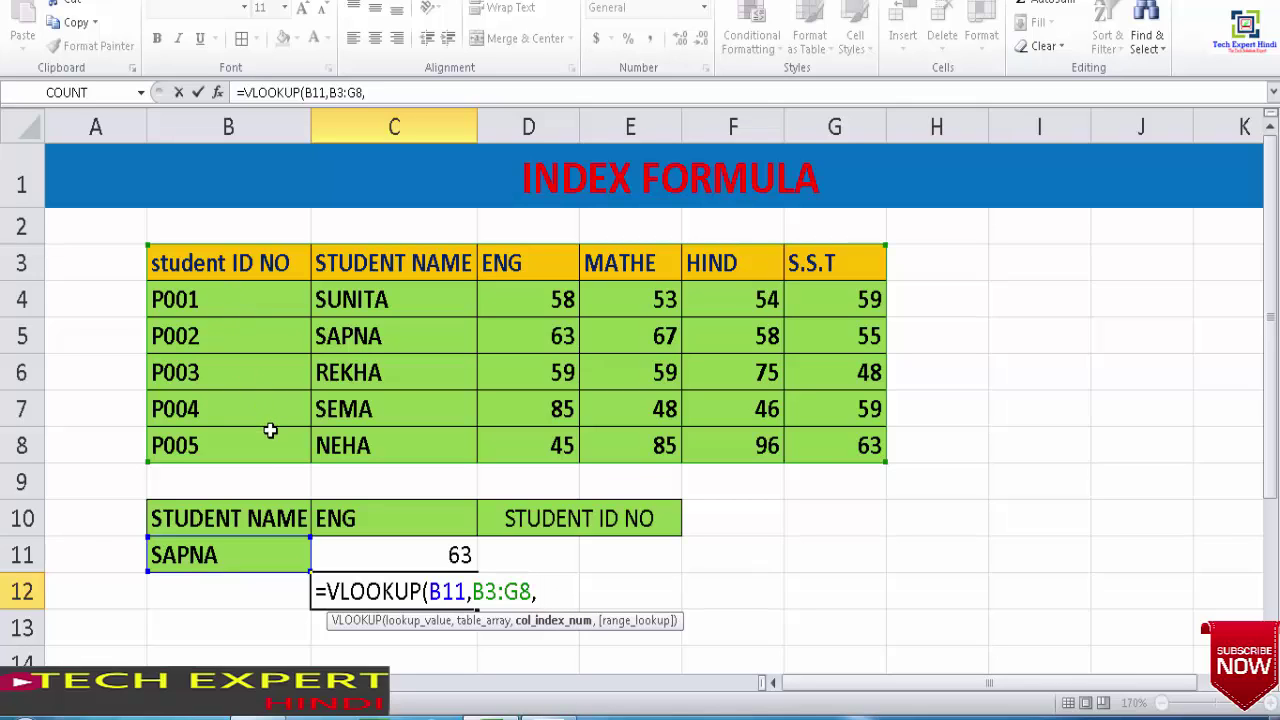
text(1,)
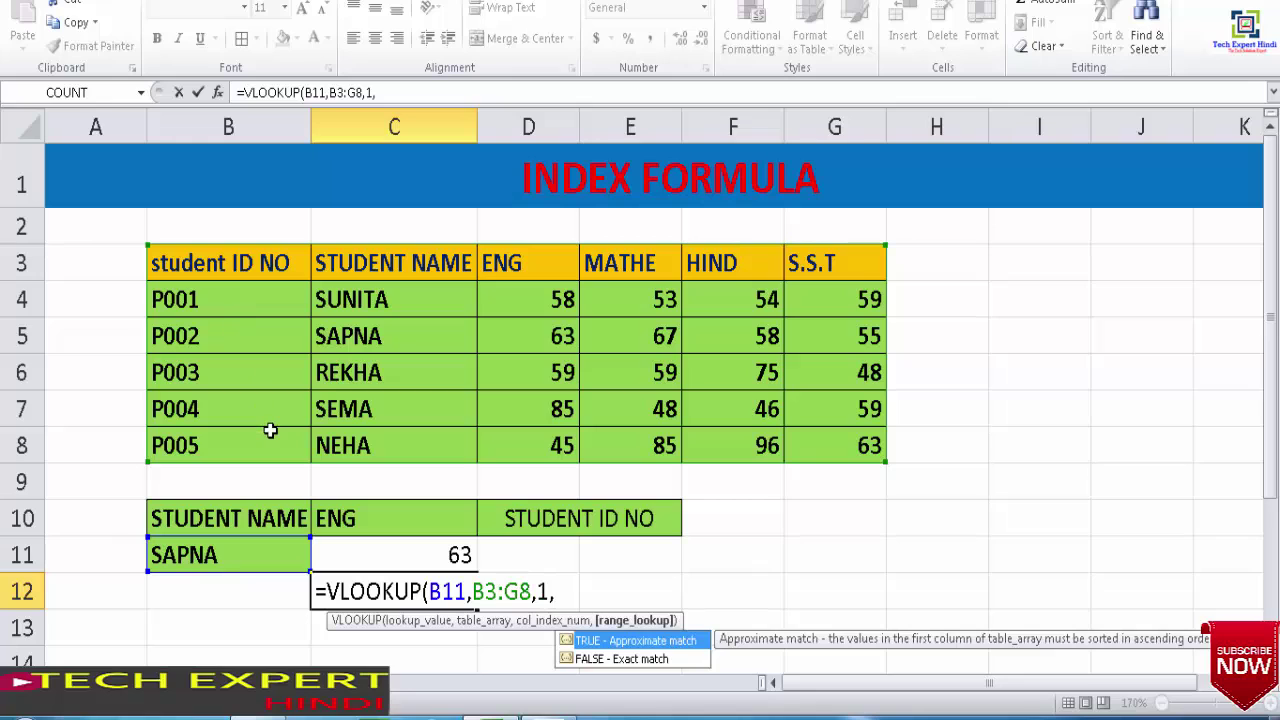
text(0)
text())
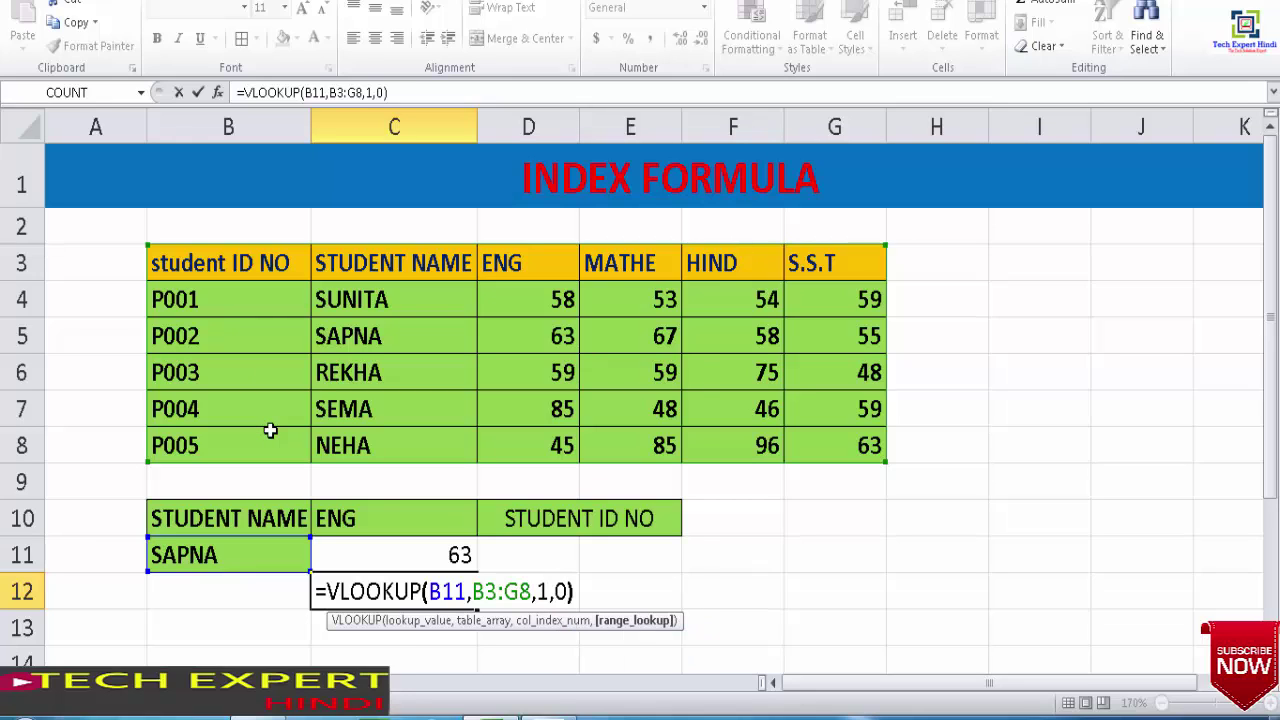
key(Return)
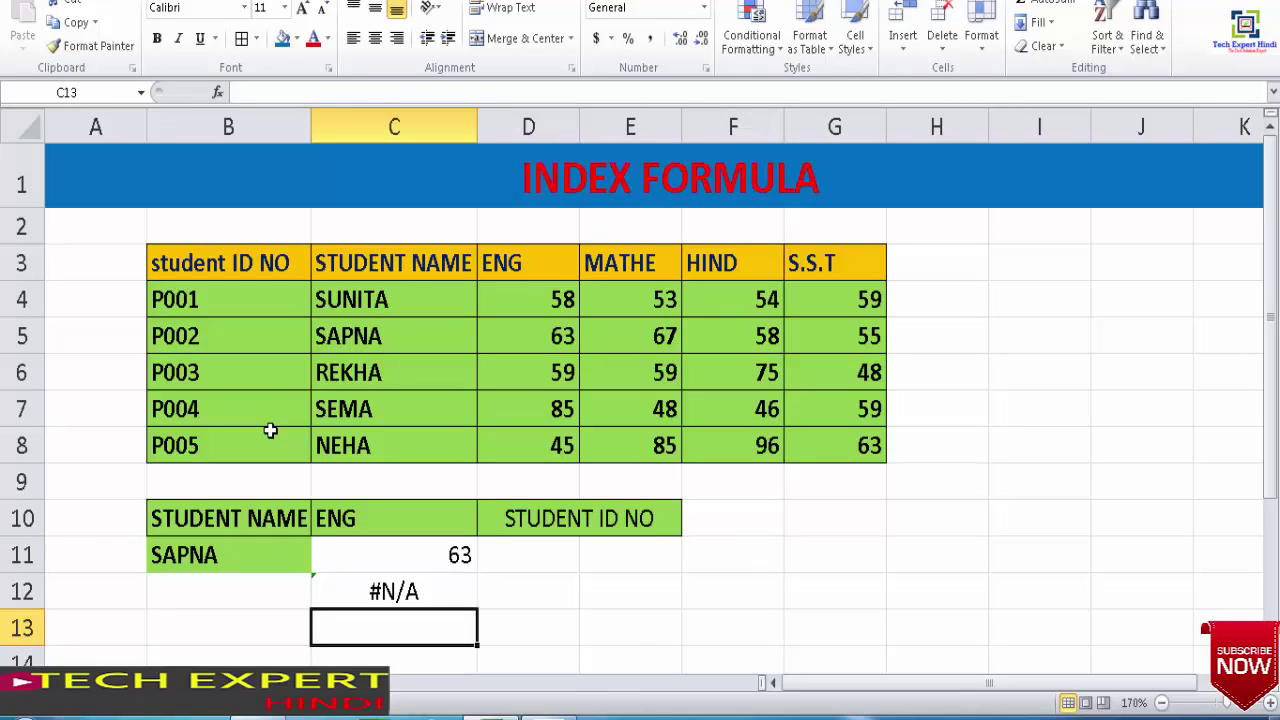
Step: Clear the #N/A formula from C12 with Home > Clear > Clear Contents
click(400, 592)
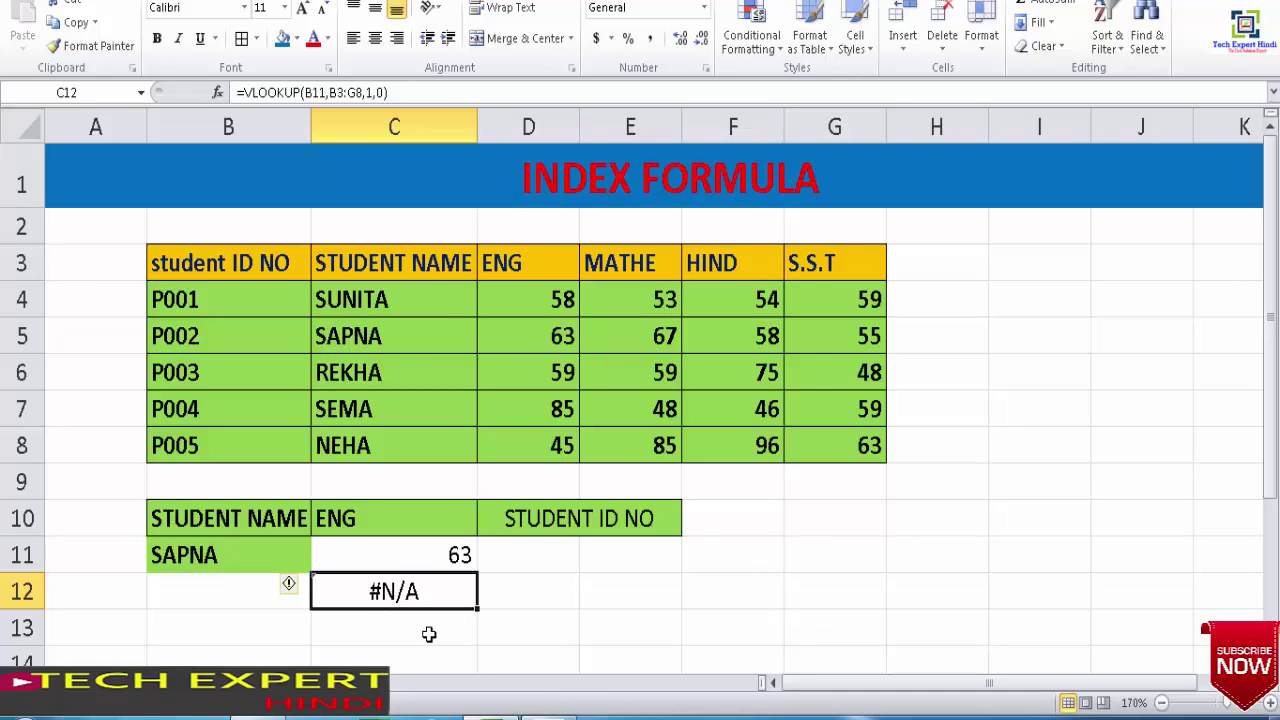
click(1043, 46)
click(1062, 72)
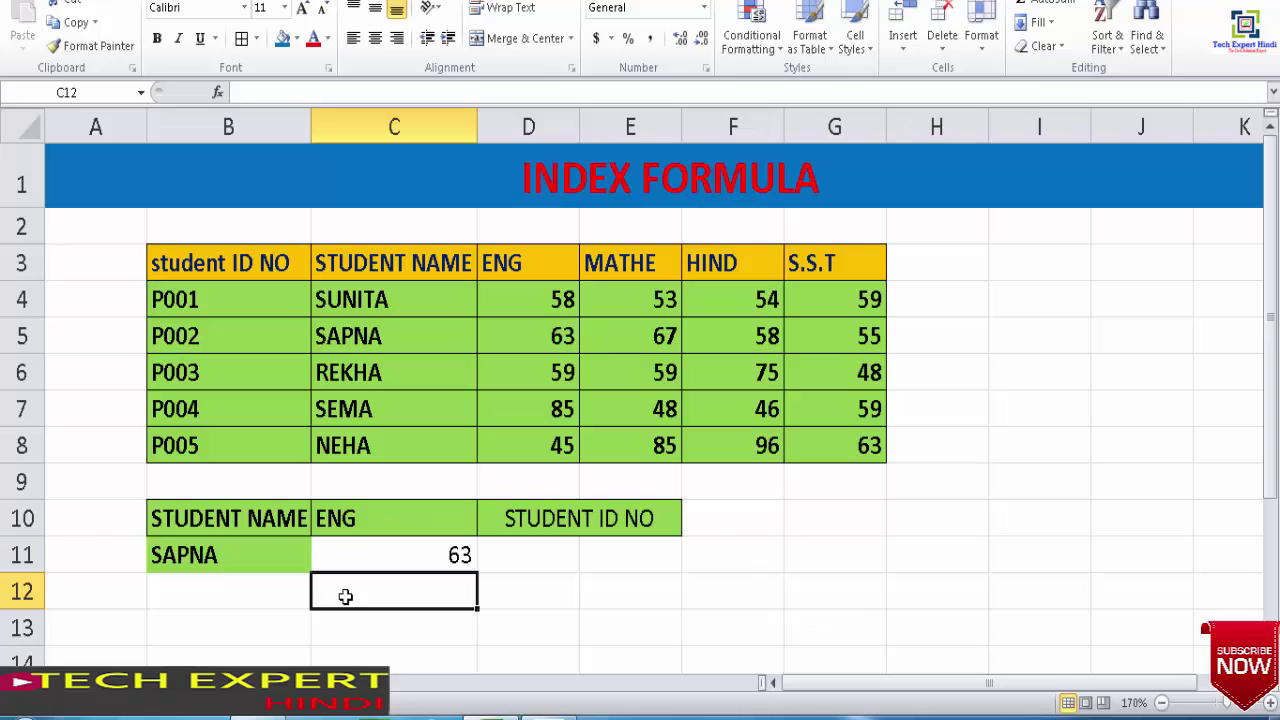
Step: Type =INDEX(B3:G8,3,1) into C12, using the B3:G8 marks table as the array
text(=)
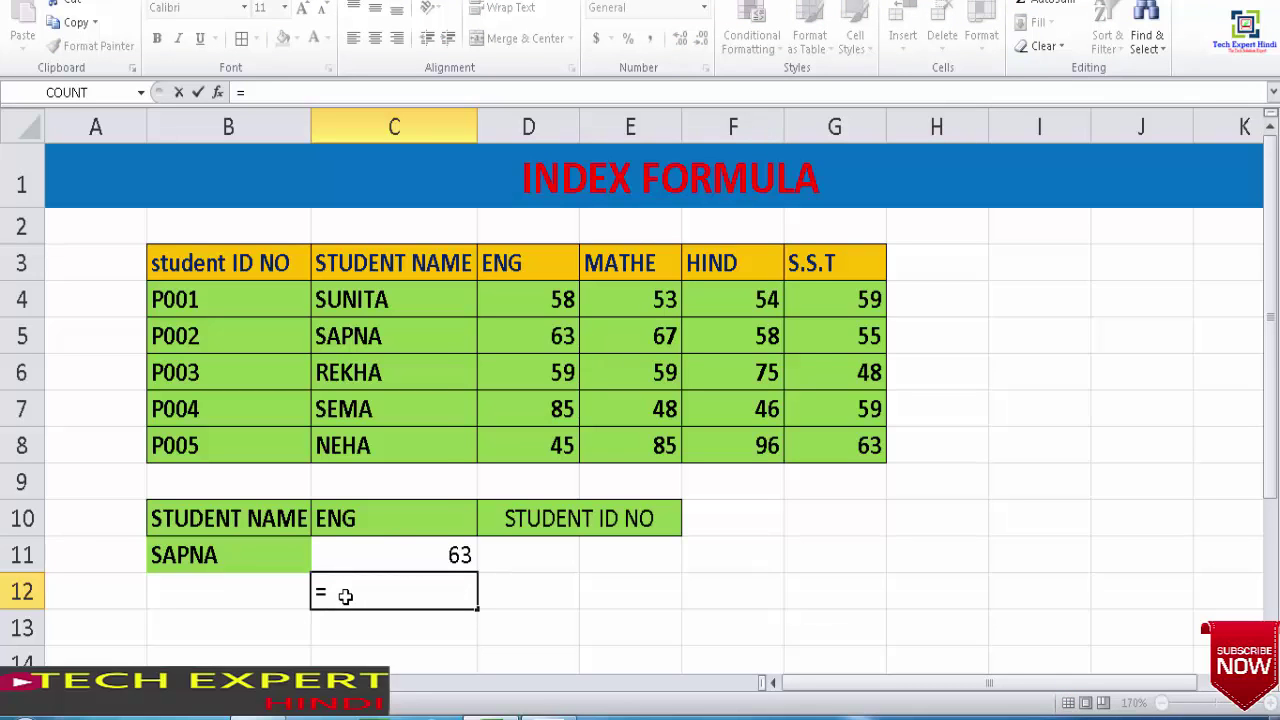
text(INDE)
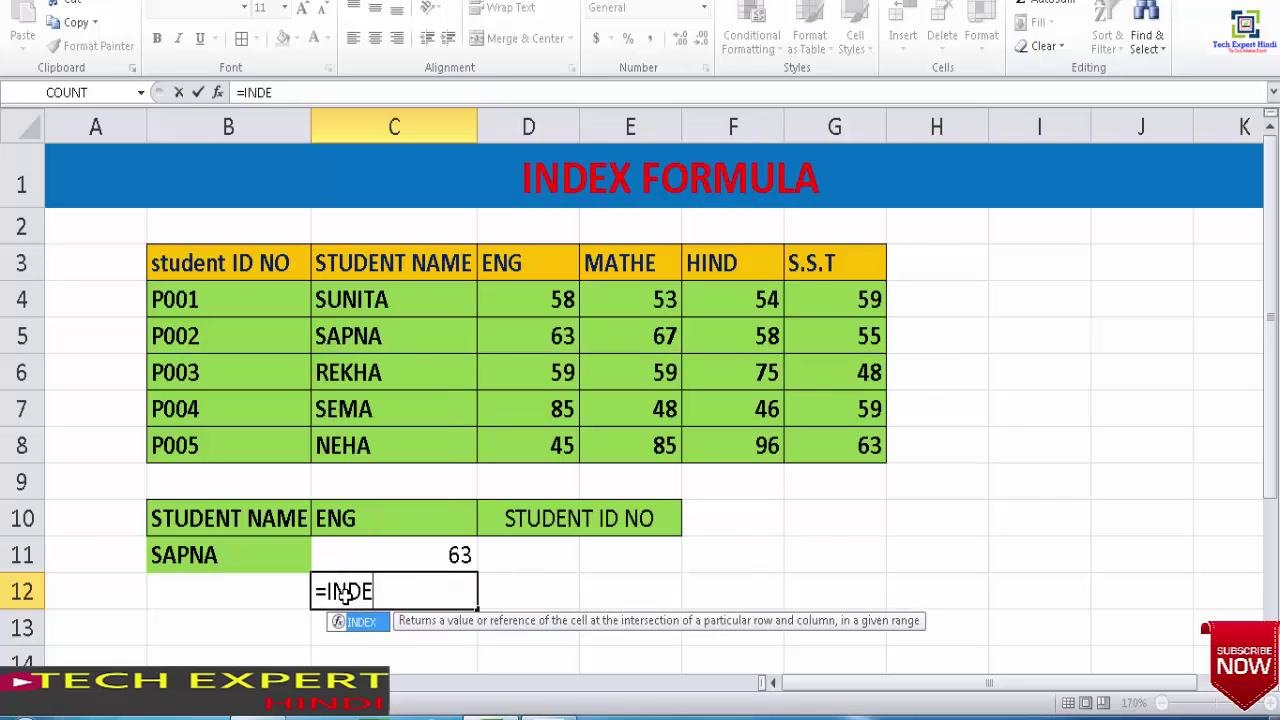
text(X)
text(()
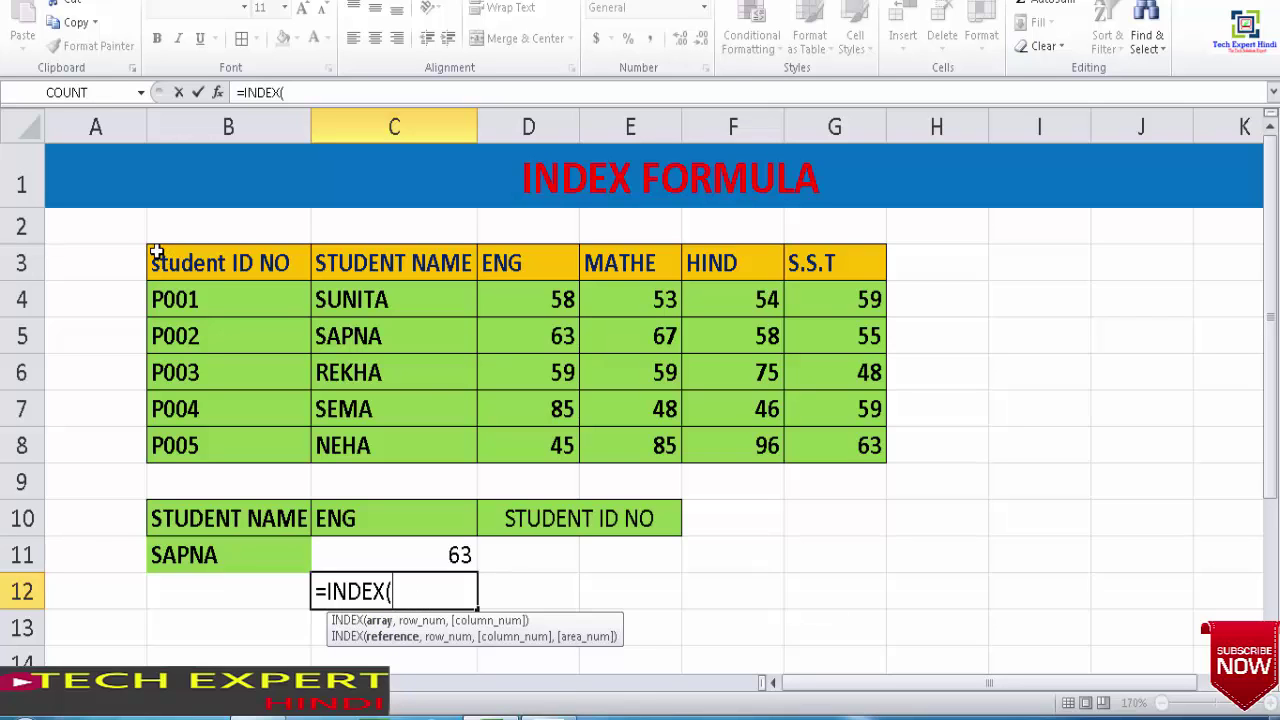
mouse_move(157, 252)
mouse_down()
mouse_move(735, 411)
mouse_move(822, 452)
mouse_up()
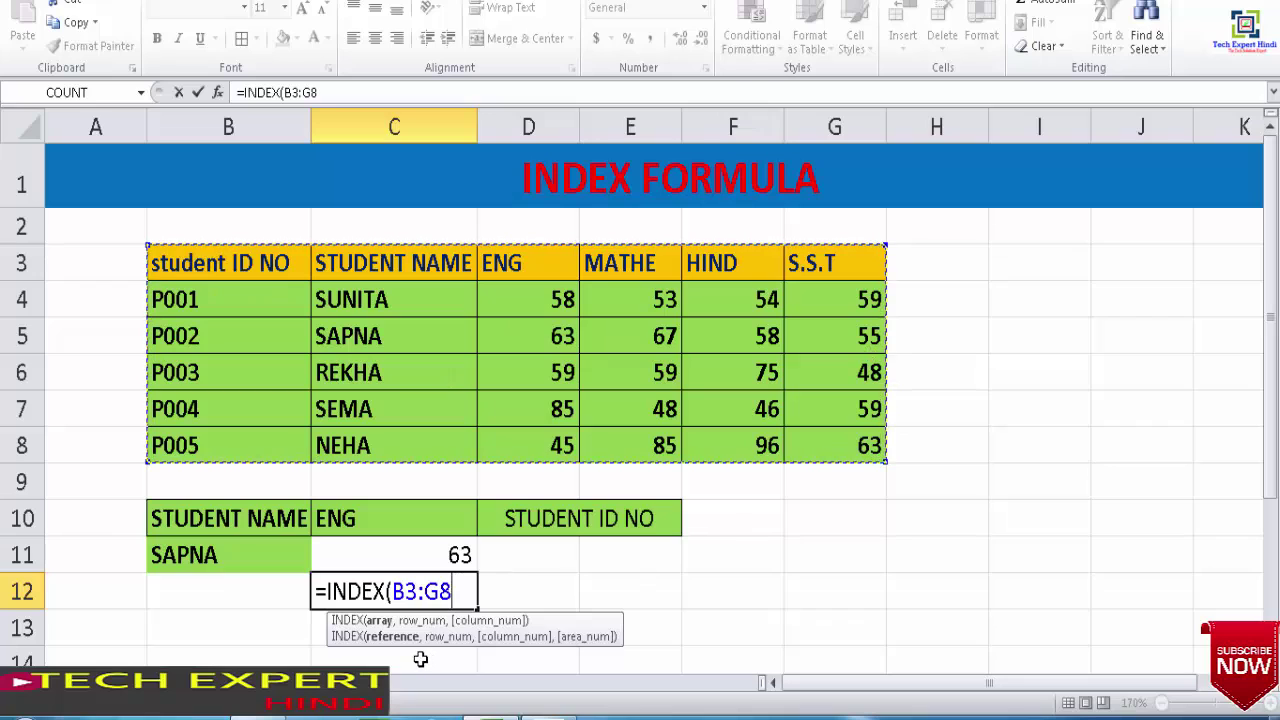
text(,)
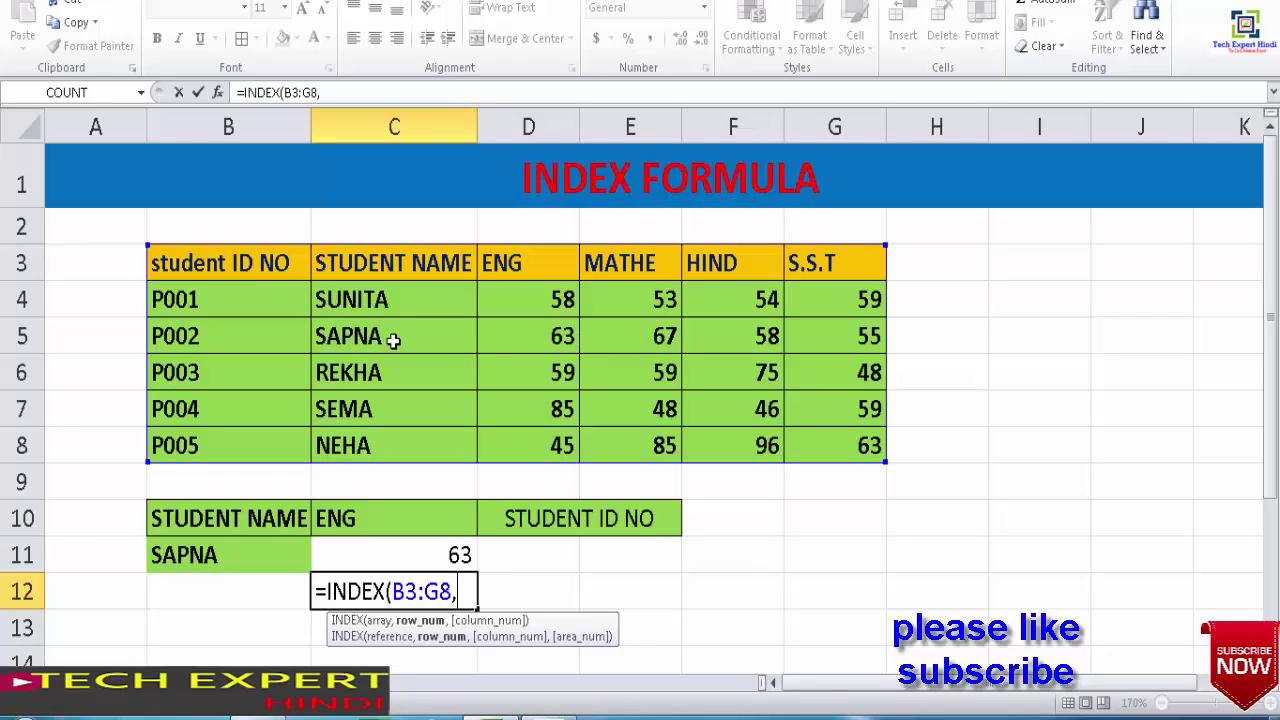
text(3)
text(,)
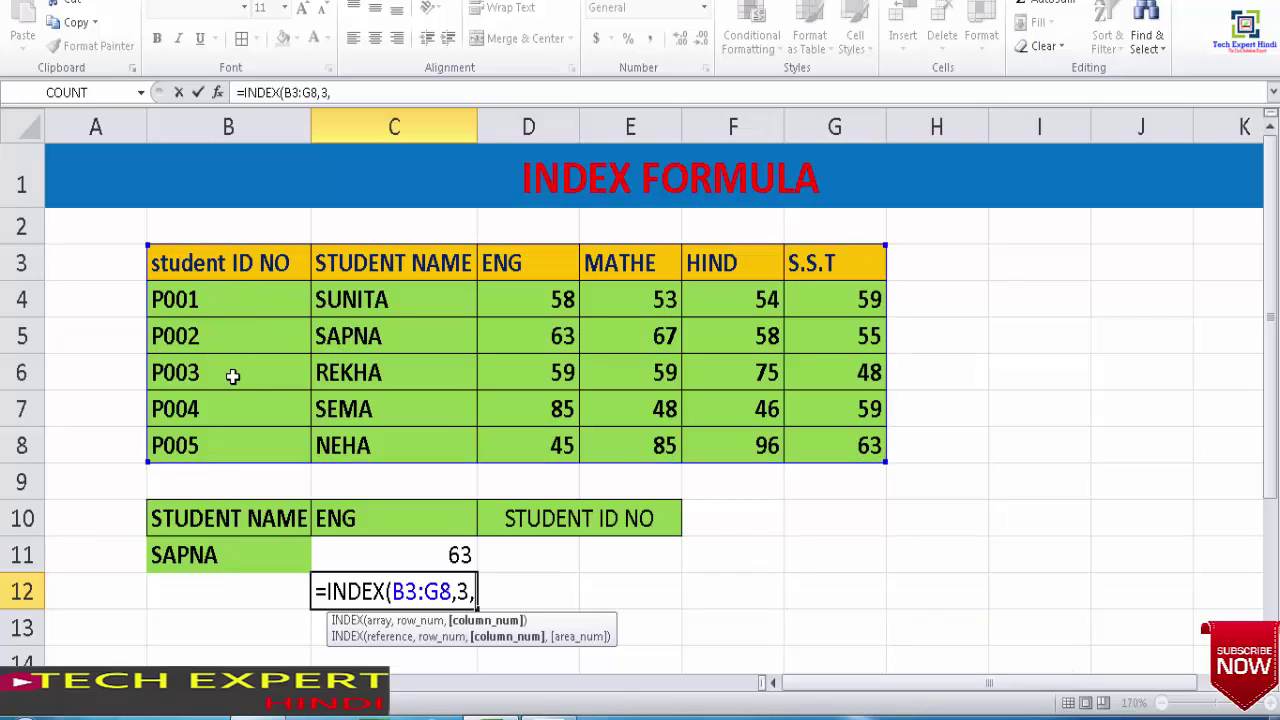
text(1)
Step: Commit the INDEX formula so C12 shows P002, then reselect C12 to verify it
key(Return)
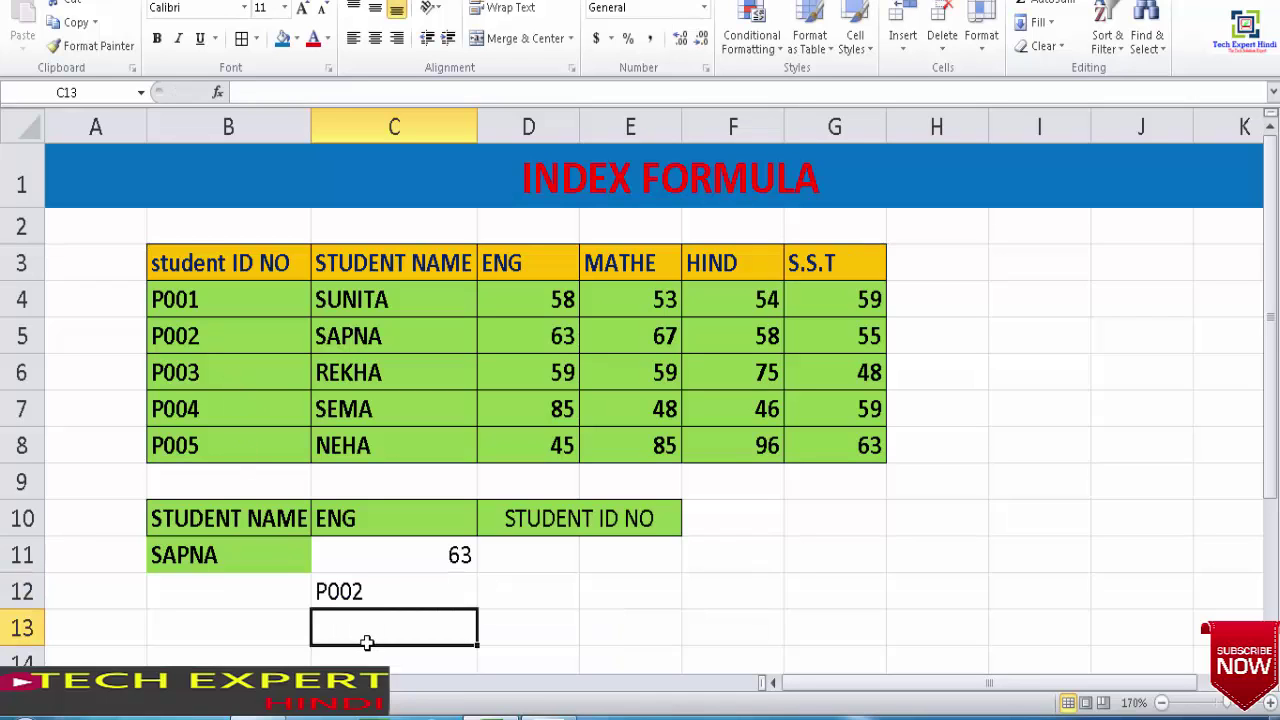
click(350, 596)
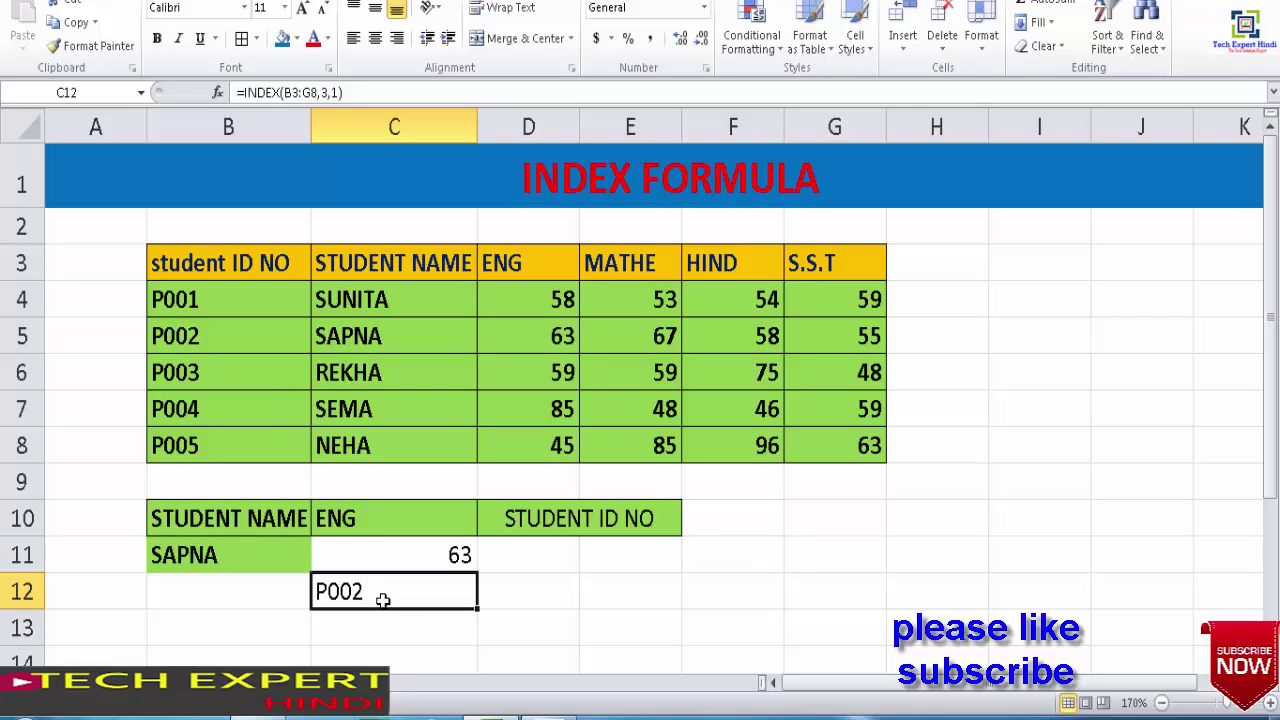
click(383, 600)
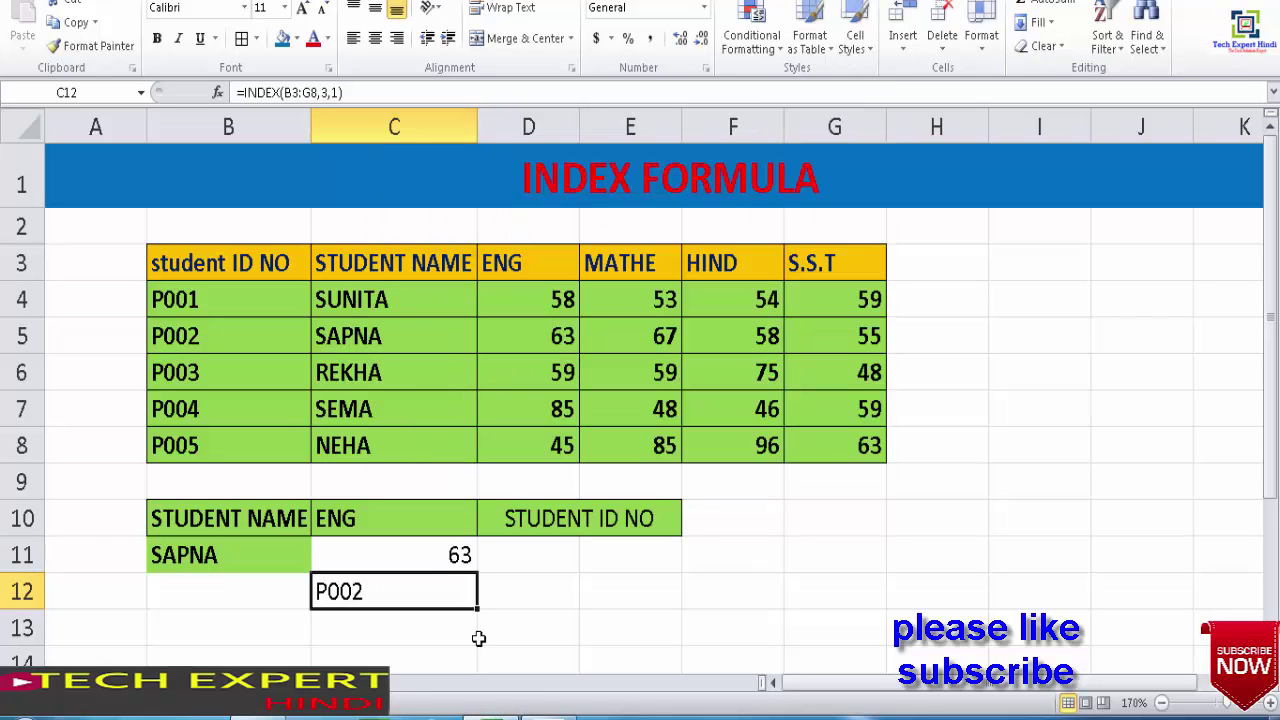